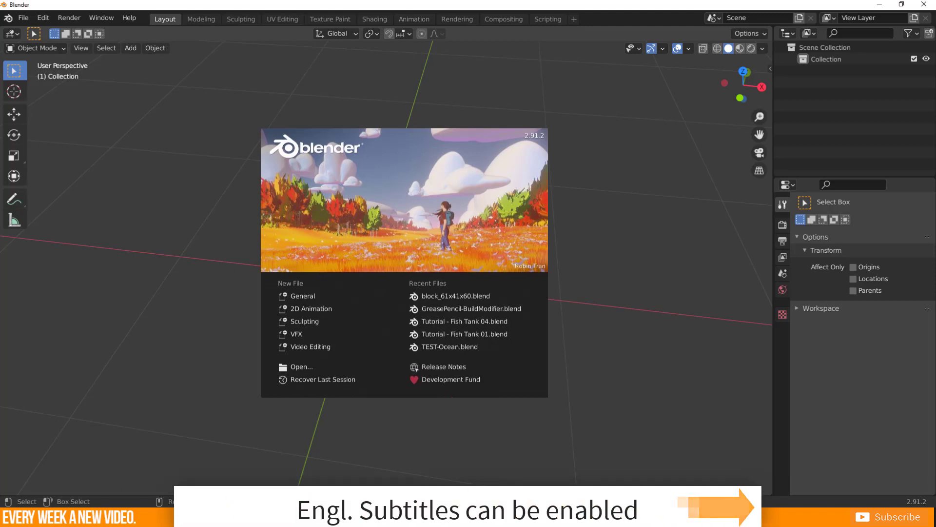
Step: Dismiss the splash screen and add a Bezier curve to the scene
key(Escape)
key(shift+a)
mouse_move(443, 286)
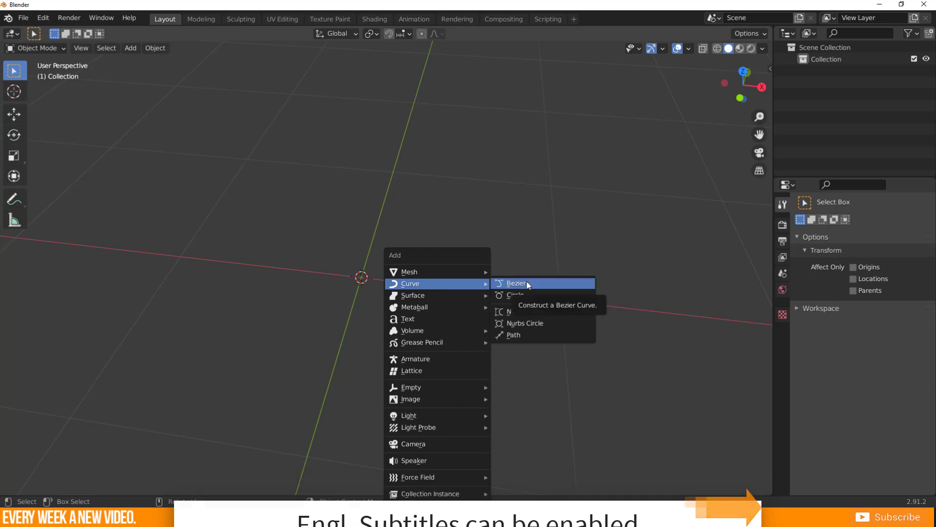
click(528, 285)
Step: In the curve's Geometry bevel settings, switch the bevel mode from Object to Profile
click(782, 374)
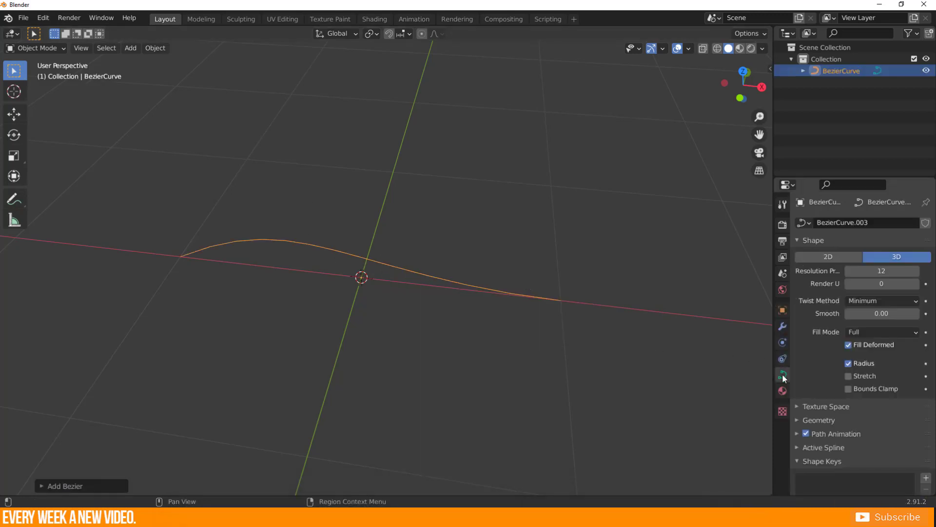
scroll(839, 388, down, 2)
click(819, 376)
scroll(800, 379, down, 1)
scroll(799, 380, down, 3)
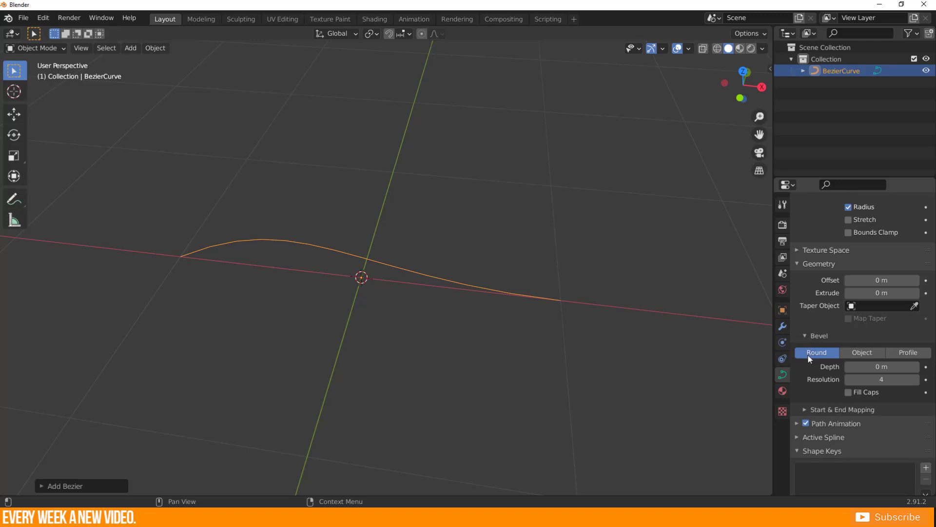
click(853, 355)
click(893, 355)
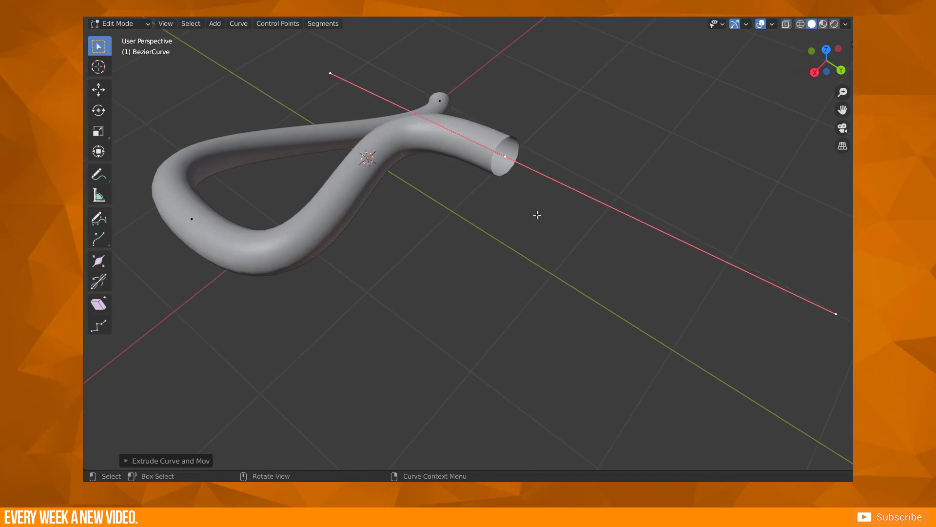
Step: Move and rotate the curve's end into a hook shape with a thin tip
key(g)
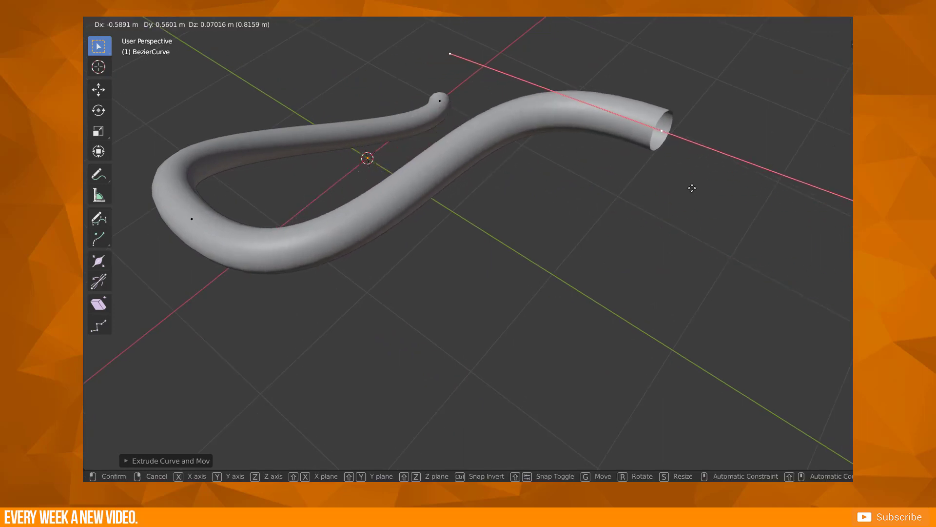
click(629, 192)
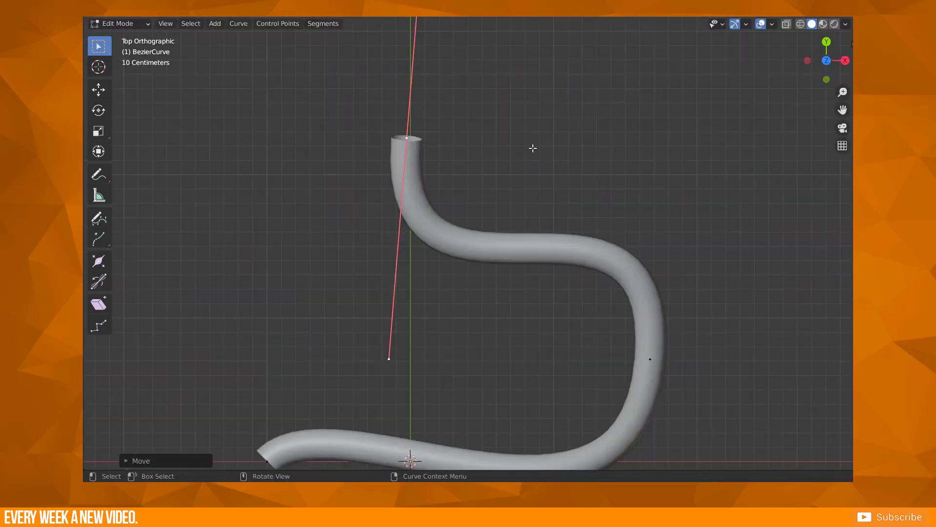
key(r)
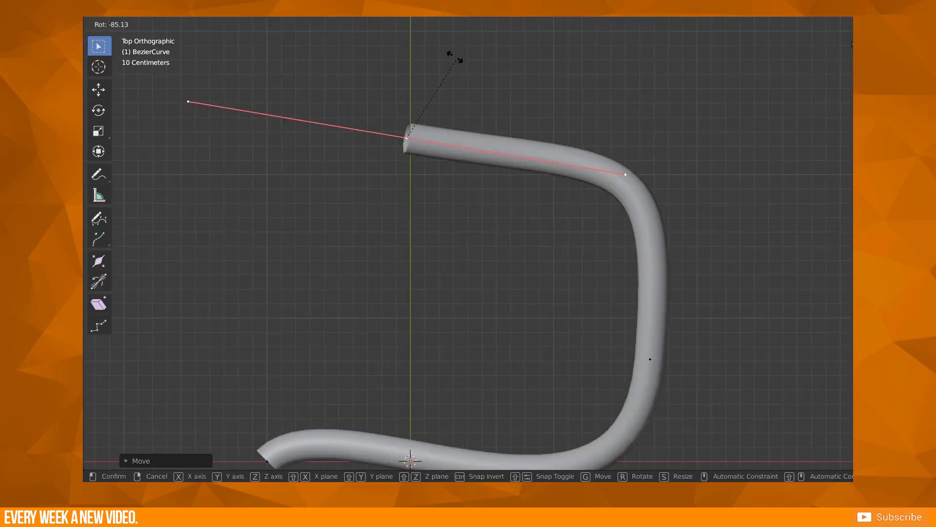
click(366, 21)
key(g)
click(286, 161)
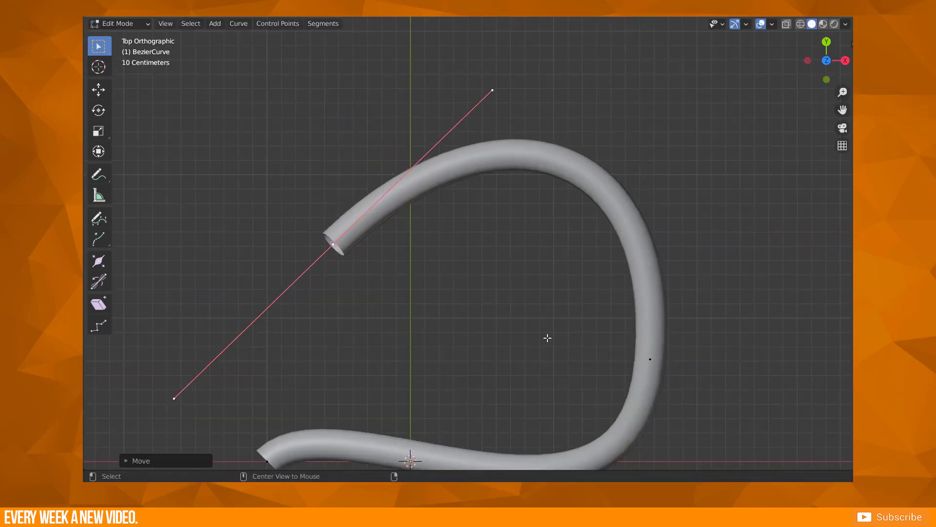
click(410, 274)
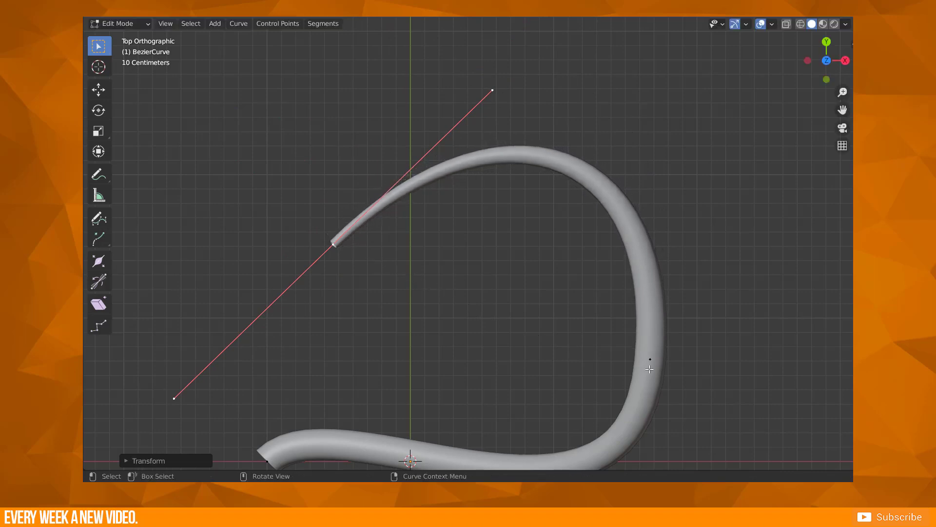
Step: Fatten the tube at the mid-right point and widen the bottom-left end with Alt+S
click(650, 359)
key(alt+s)
click(765, 390)
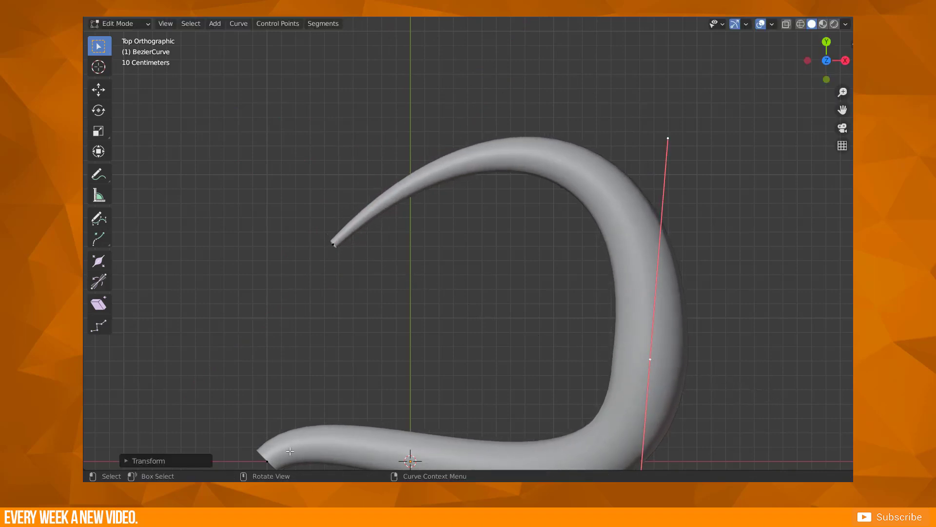
click(267, 461)
key(alt+s)
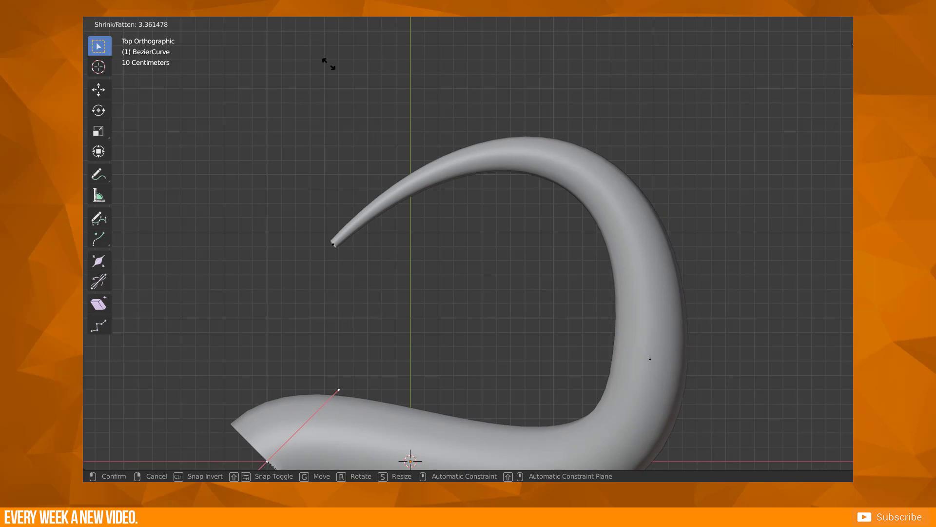
click(328, 64)
shift+middle_drag(427, 188, 417, 95)
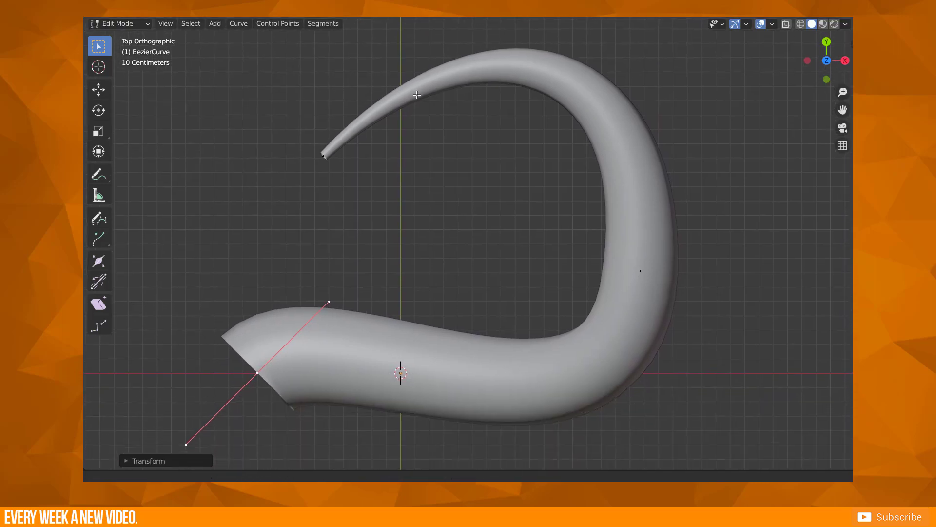
Step: Rotate the bottom-left point, then scale down the arrow-shaped profile object
key(r)
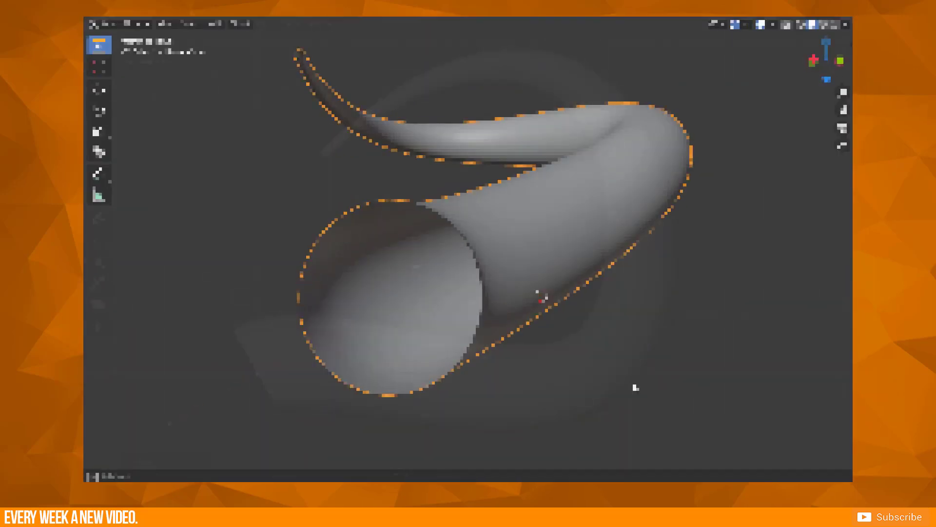
middle_drag(634, 387, 663, 380)
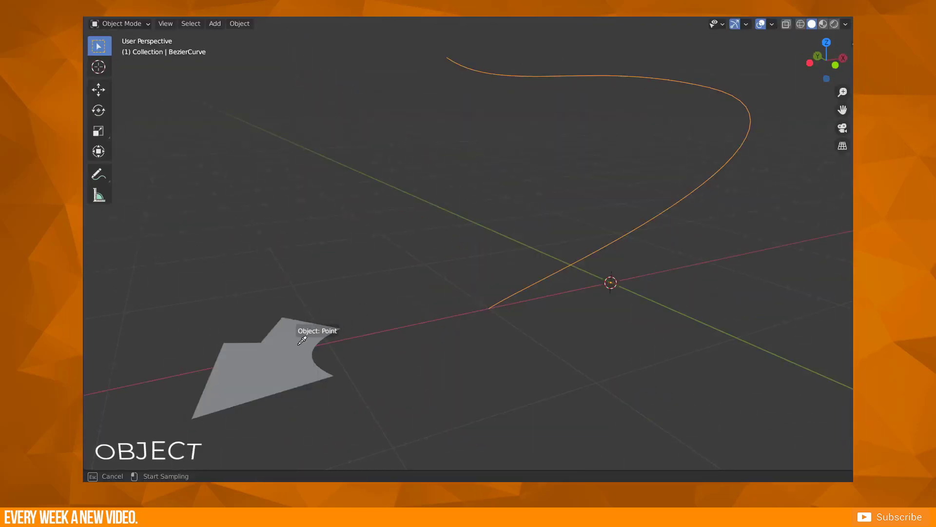
key(s)
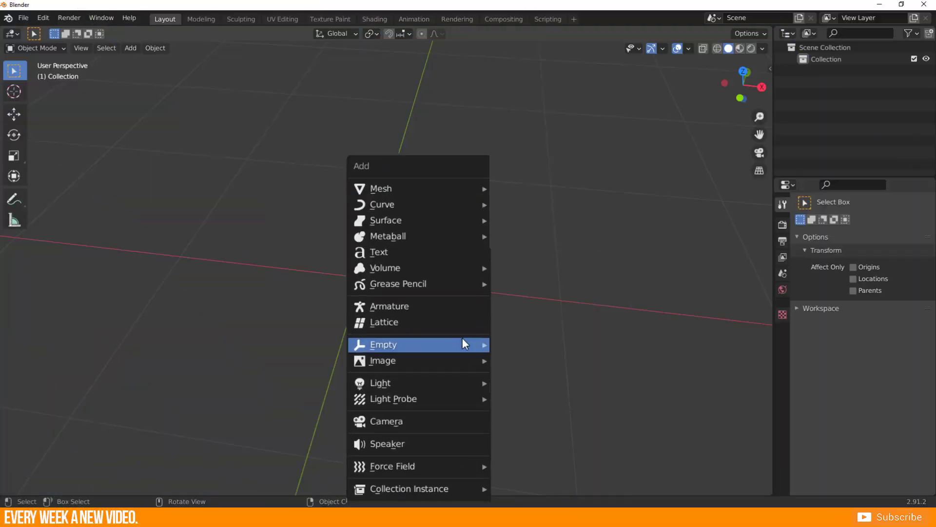
Step: Add a new Bezier curve and compare its Object and Profile bevel modes under Geometry
mouse_move(407, 168)
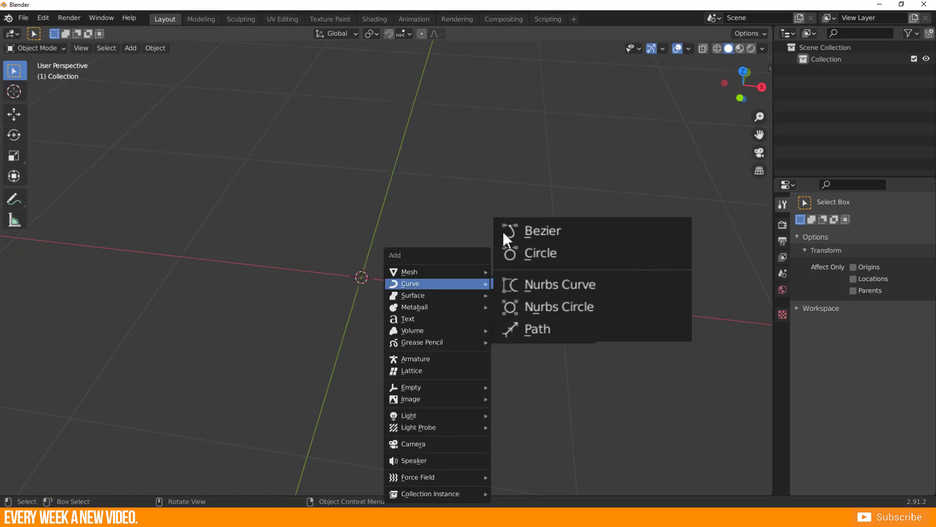
click(532, 281)
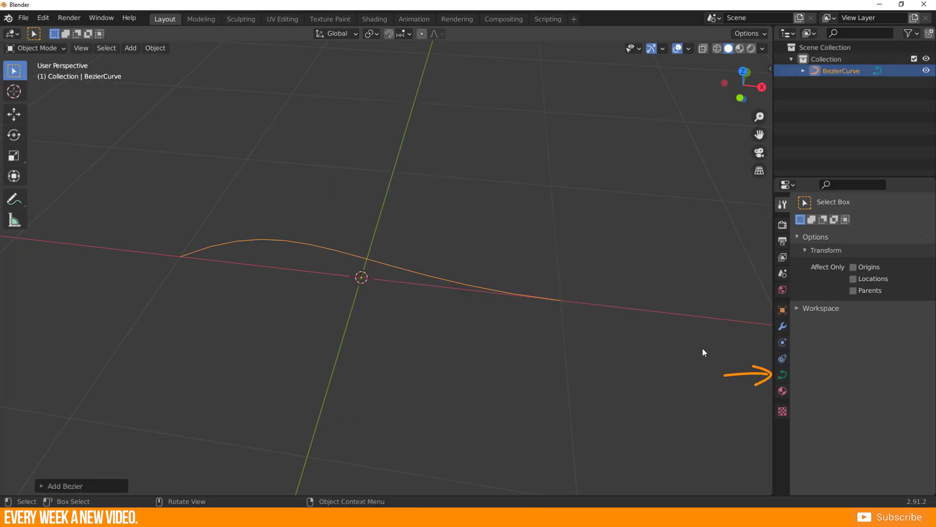
click(782, 374)
scroll(845, 390, down, 2)
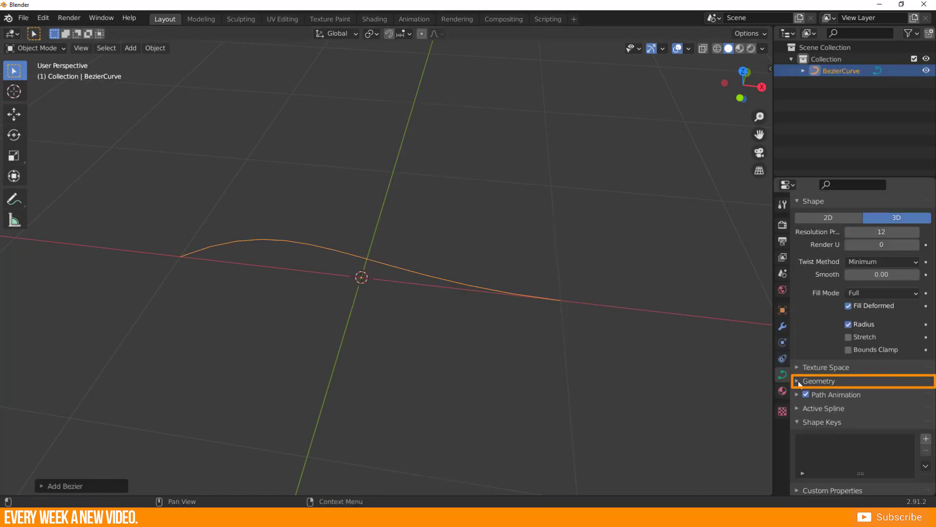
click(800, 382)
scroll(800, 379, down, 5)
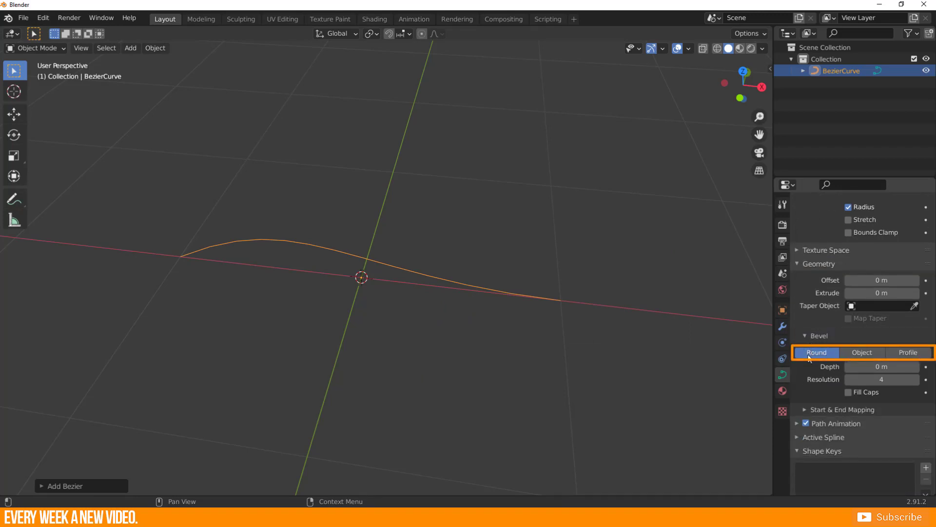
click(854, 357)
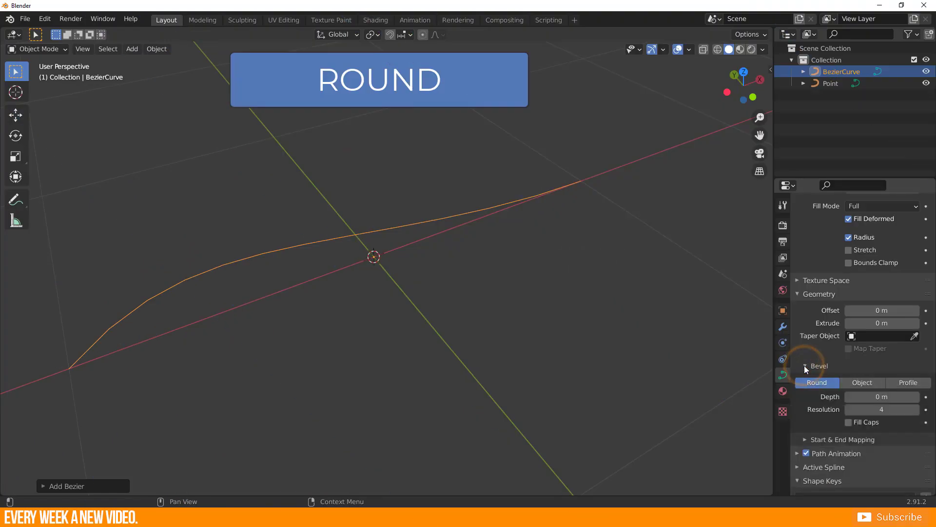
Step: Set the bevel to Round with 0.18 m depth and select the curve's end point
click(811, 322)
mouse_move(878, 336)
mouse_down()
mouse_move(902, 336)
mouse_move(885, 336)
mouse_up()
middle_drag(273, 371, 341, 309)
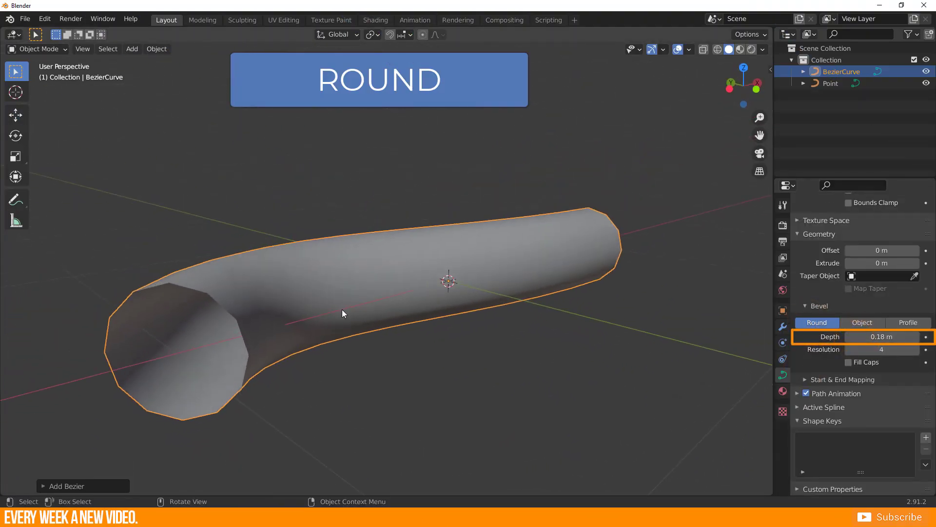
middle_drag(402, 306, 213, 334)
key(Tab)
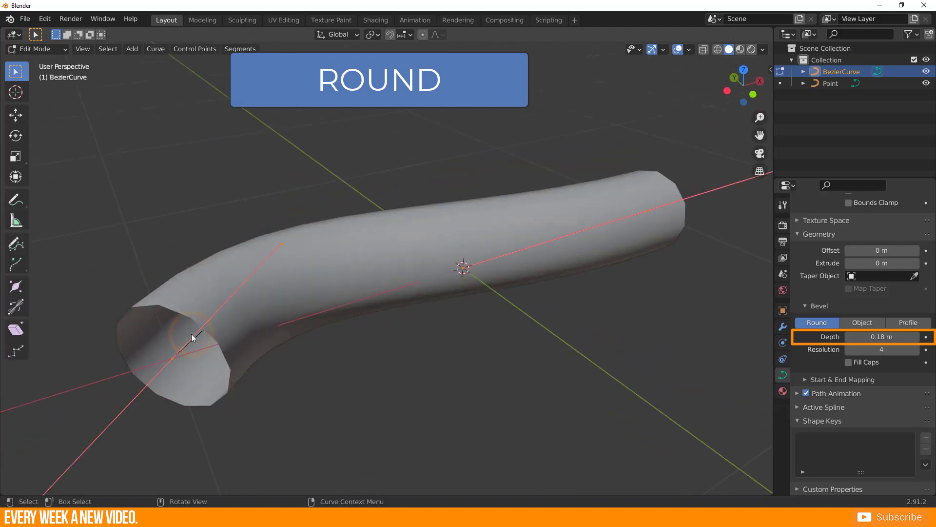
click(159, 364)
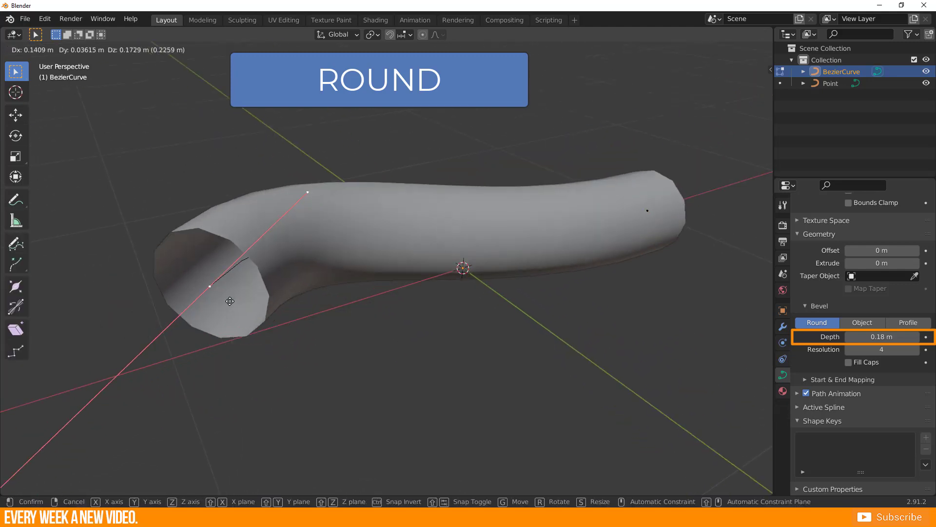
key(Tab)
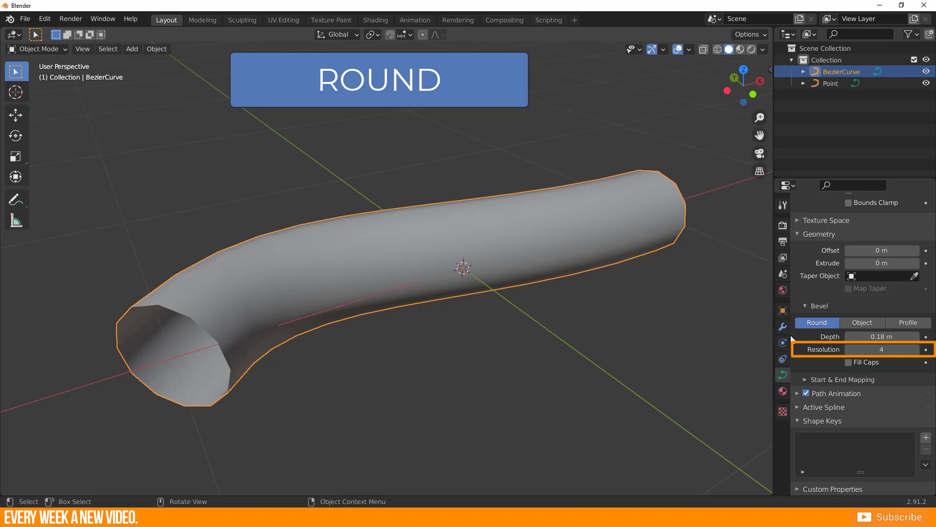
Step: Raise the bevel resolution to 18 and enable Wireframe in Viewport Overlays
click(917, 350)
click(918, 350)
click(917, 350)
click(917, 350)
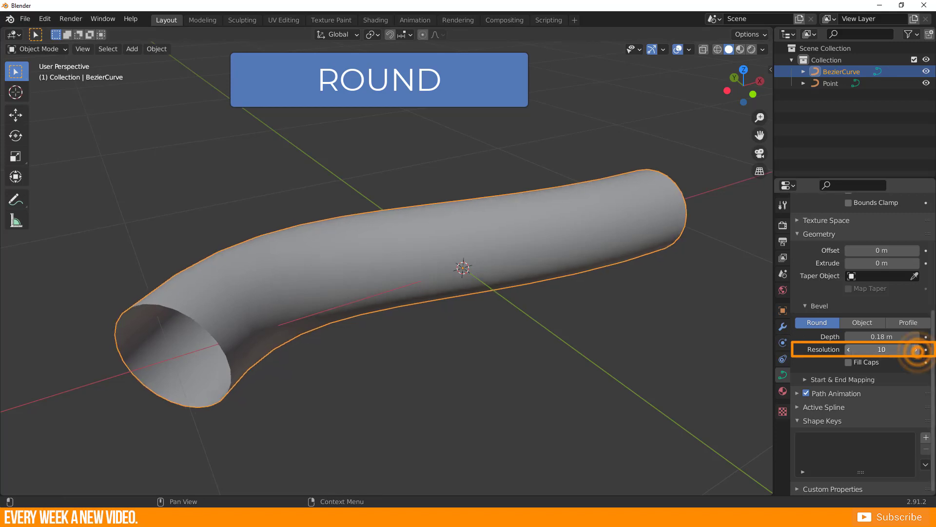
click(849, 349)
click(849, 350)
click(689, 49)
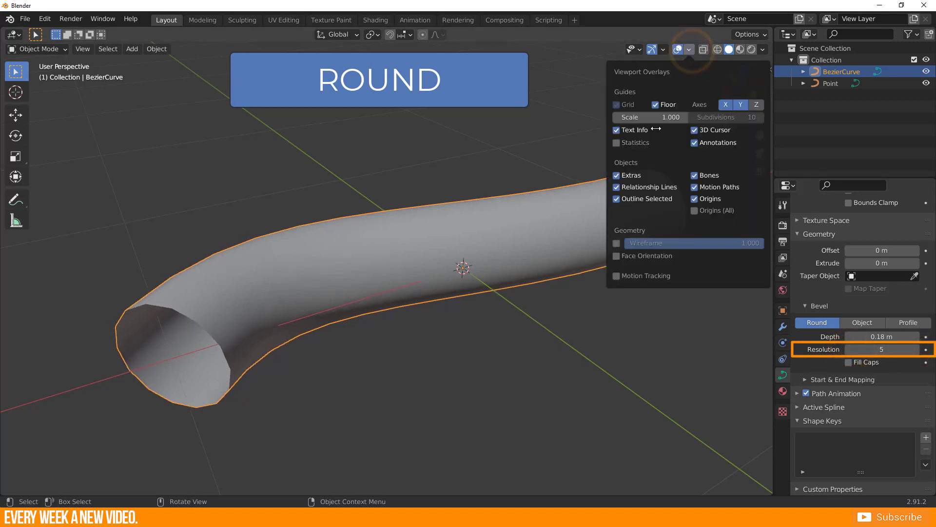
click(616, 244)
click(917, 350)
click(917, 349)
click(917, 349)
click(917, 349)
click(918, 350)
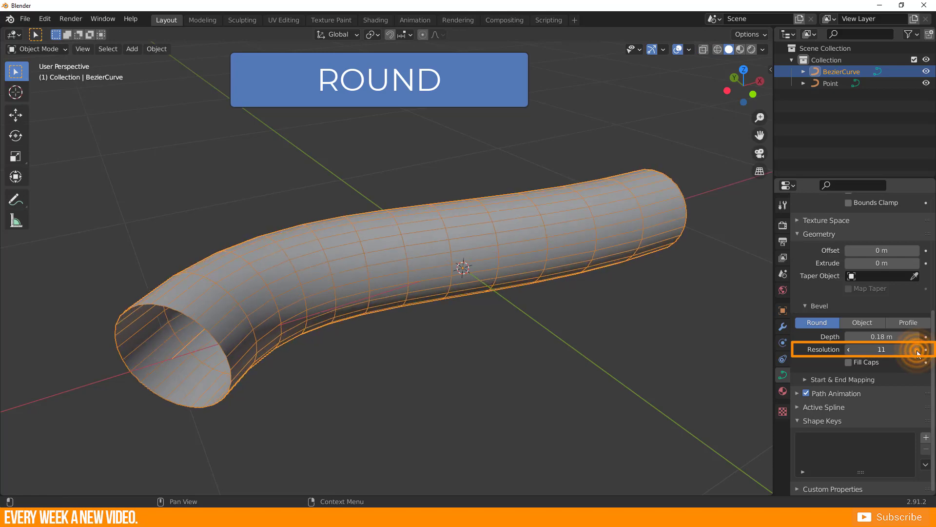
click(917, 350)
click(917, 350)
click(917, 350)
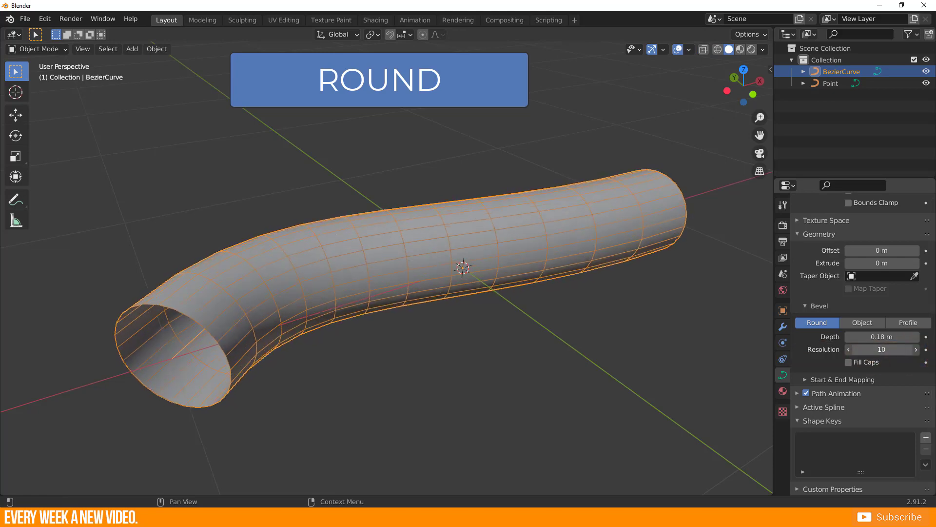
Step: Enable Fill Caps so both ends of the tube are closed
click(849, 362)
middle_drag(668, 379, 437, 375)
click(849, 362)
click(848, 362)
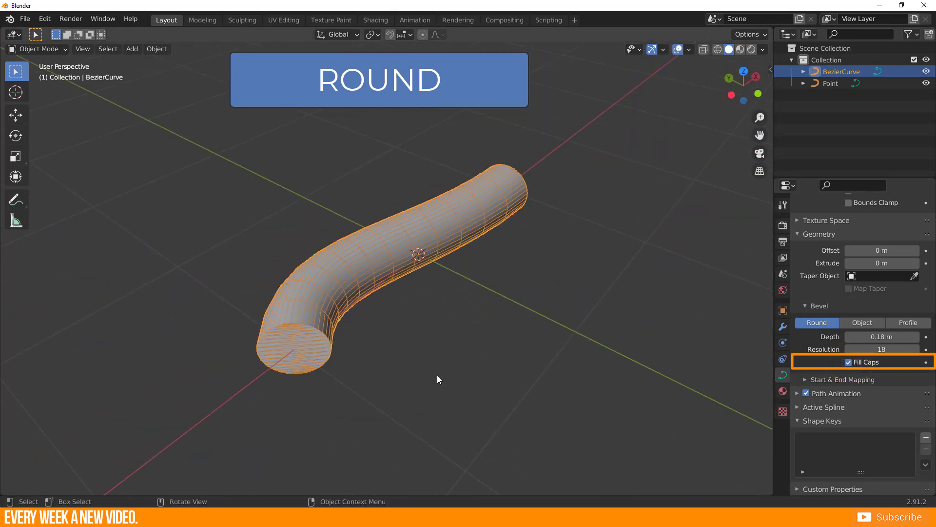
Step: In Edit Mode, shrink the end point's radius to taper the tube
key(Tab)
key(alt+s)
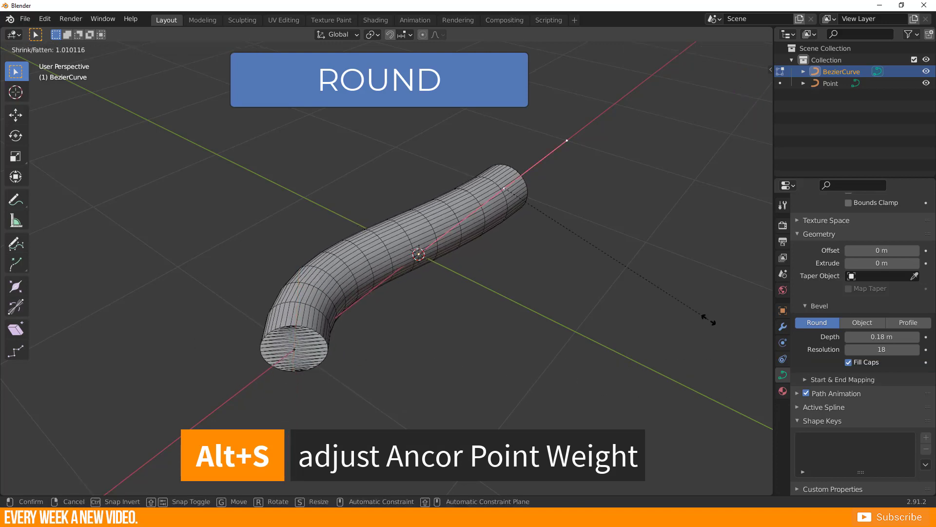
click(515, 265)
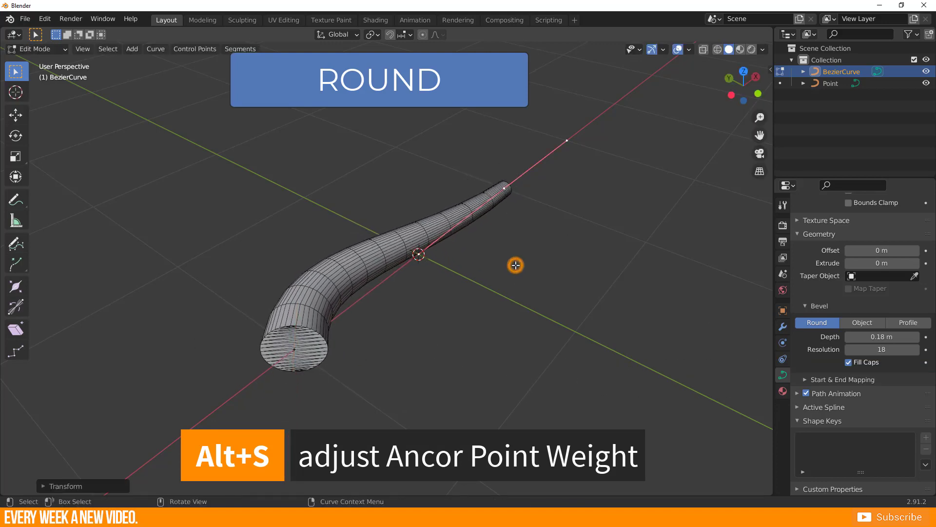
Step: Raise the curve's Resolution Preview U to 19
scroll(312, 393, up, 4)
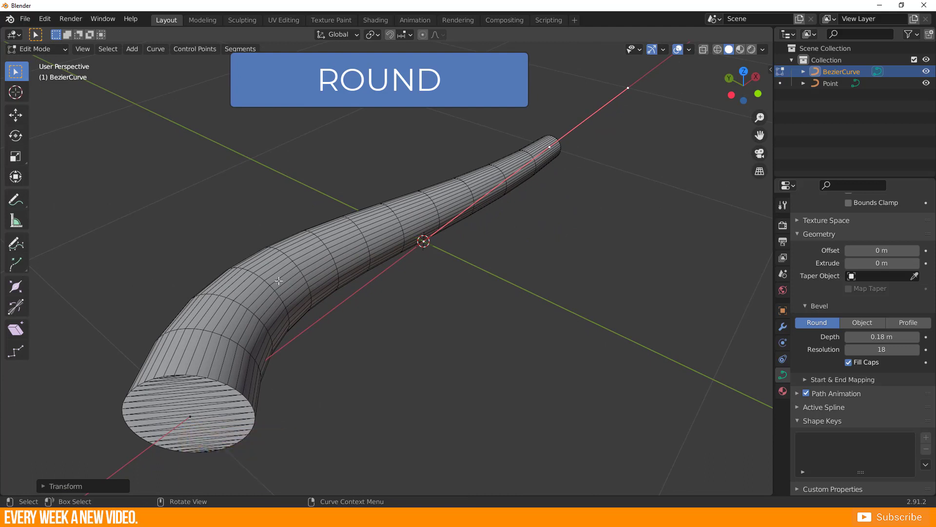
scroll(862, 342, up, 8)
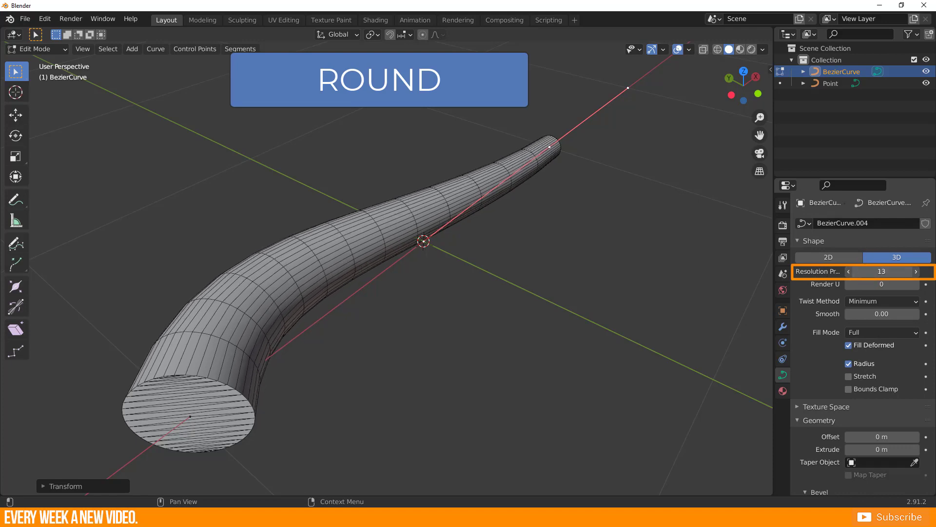
mouse_move(882, 271)
mouse_down()
mouse_move(858, 271)
mouse_move(895, 271)
mouse_up()
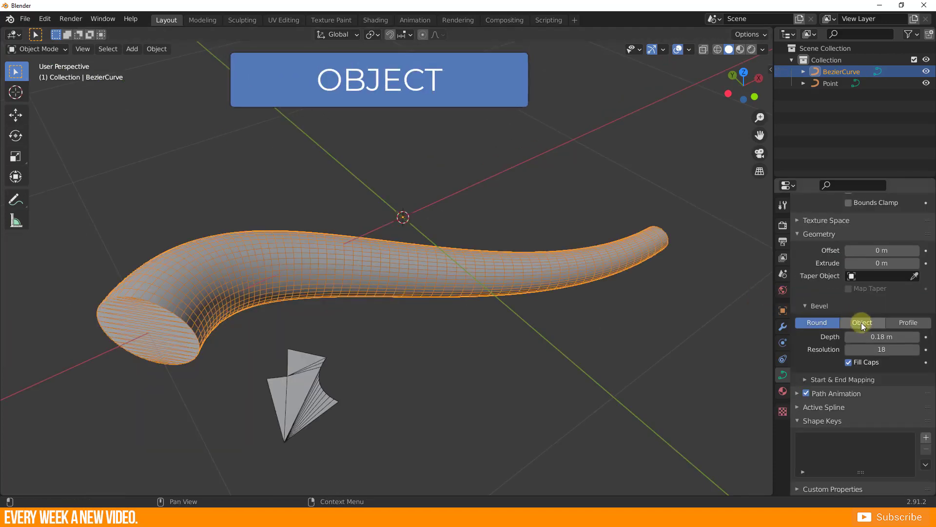
Step: Set the bevel to Object using the Point curve's shape
click(861, 322)
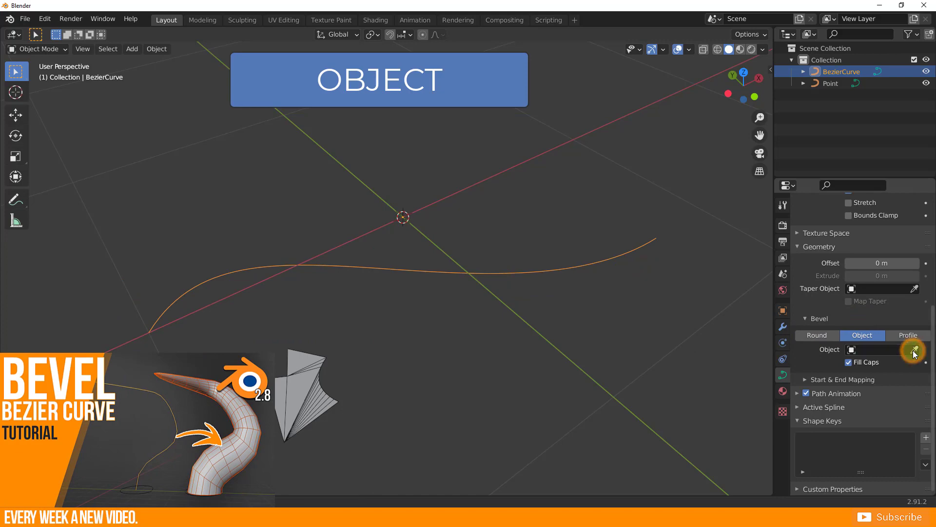
click(304, 382)
middle_drag(144, 358, 454, 352)
Step: Browse the available curve types in the add menu, then close it and deselect
key(shift+a)
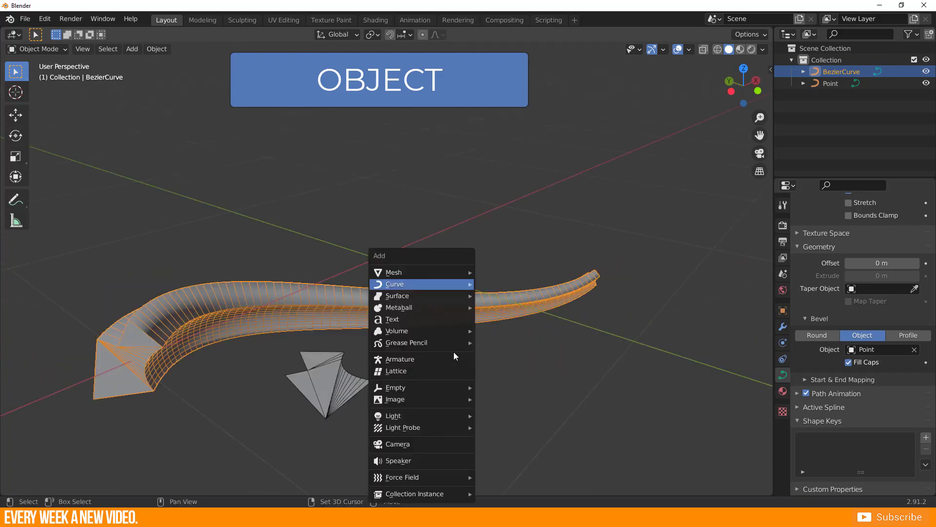
mouse_move(443, 285)
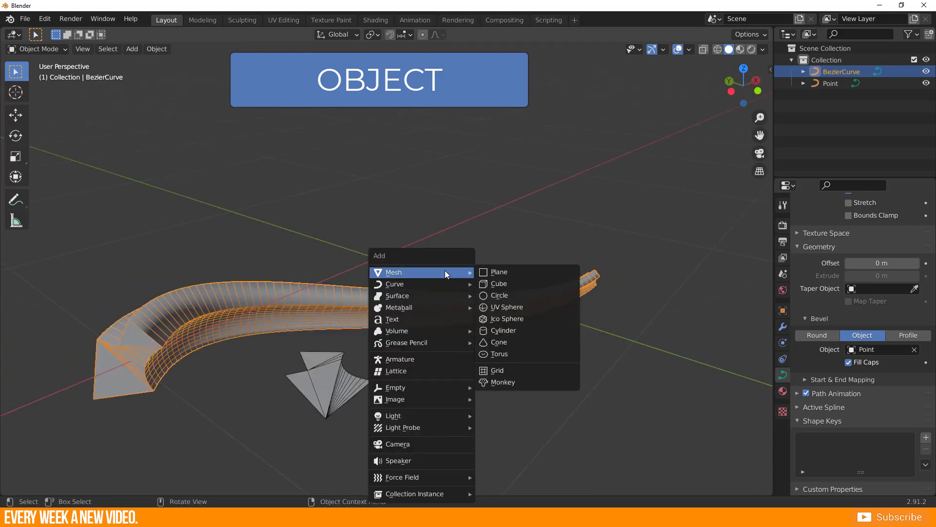
key(Escape)
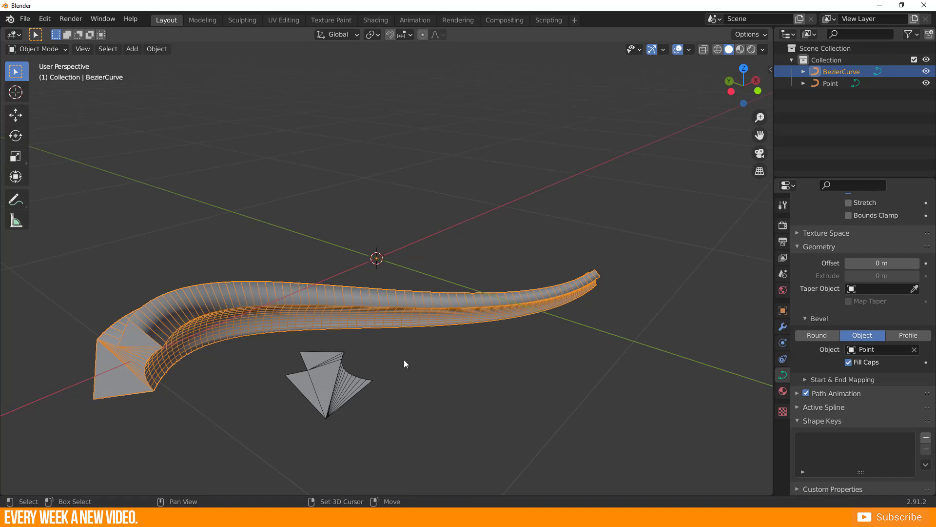
key(shift+a)
mouse_move(386, 284)
scroll(478, 49, up, 1)
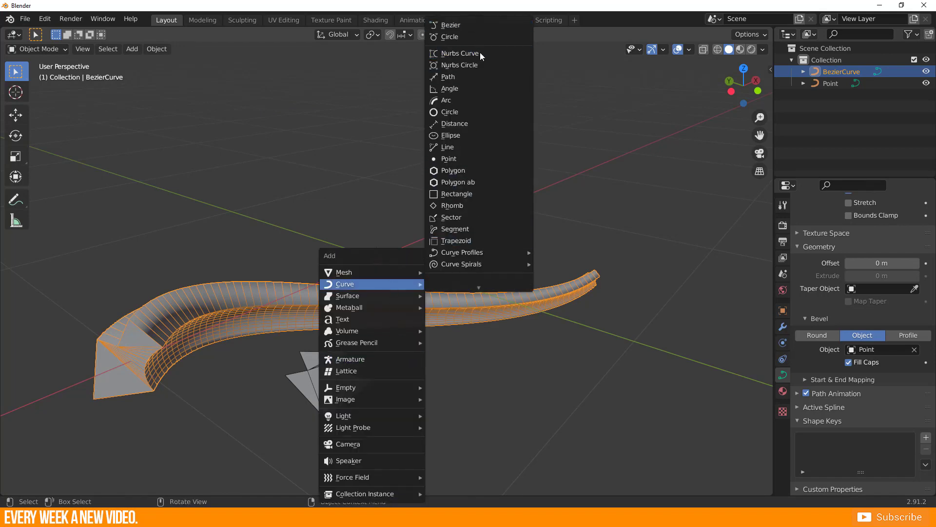
click(380, 217)
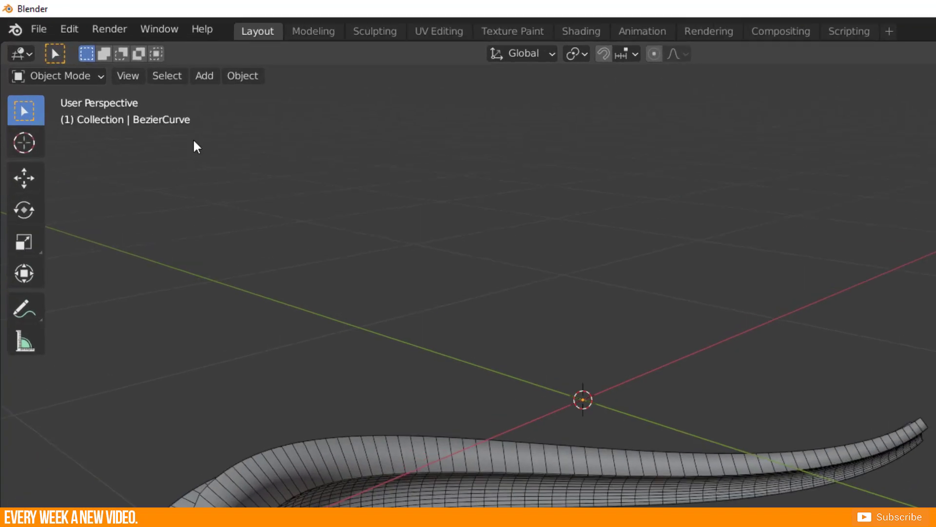
Step: Enable the Add Curve: Extra Objects add-on in Preferences and add a new Point curve
click(44, 19)
click(131, 297)
click(532, 58)
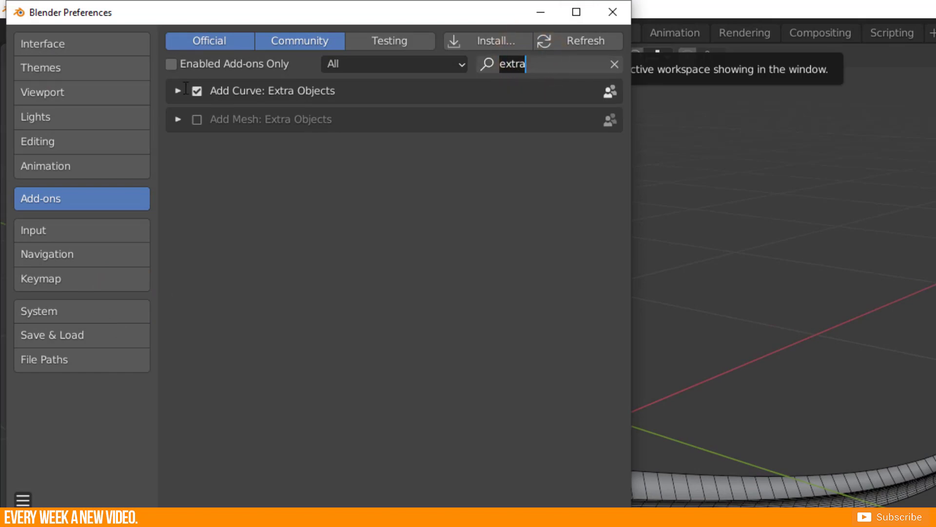
click(613, 12)
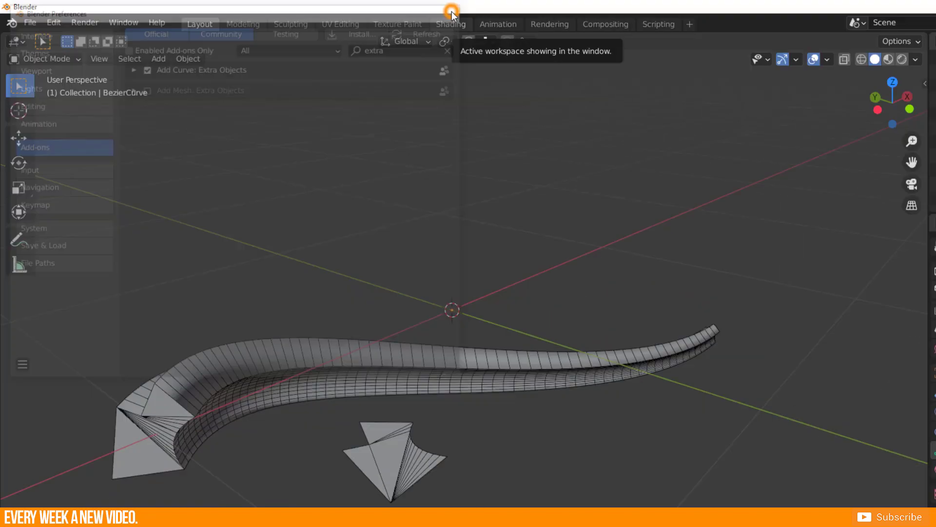
click(345, 145)
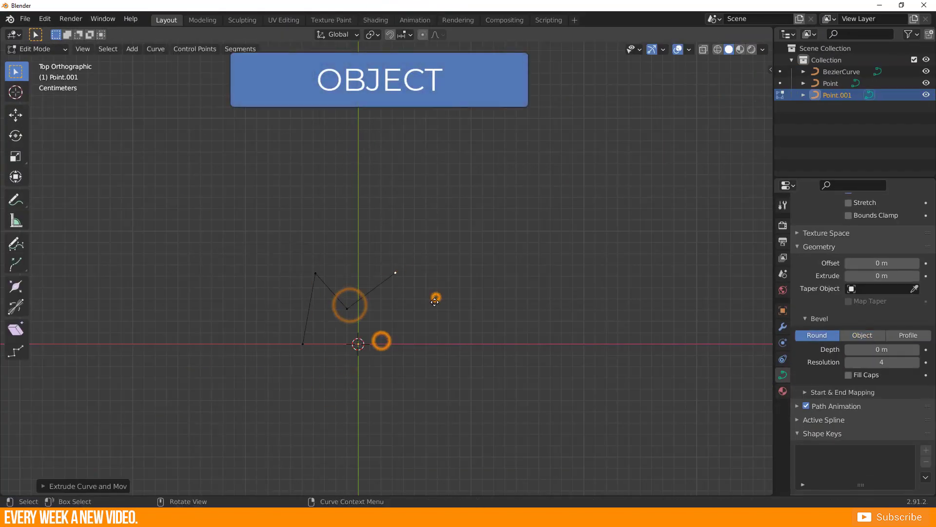
Step: Close the zigzag profile into a filled shape and set Point.001 as the bevel object
shift+click(303, 344)
key(f)
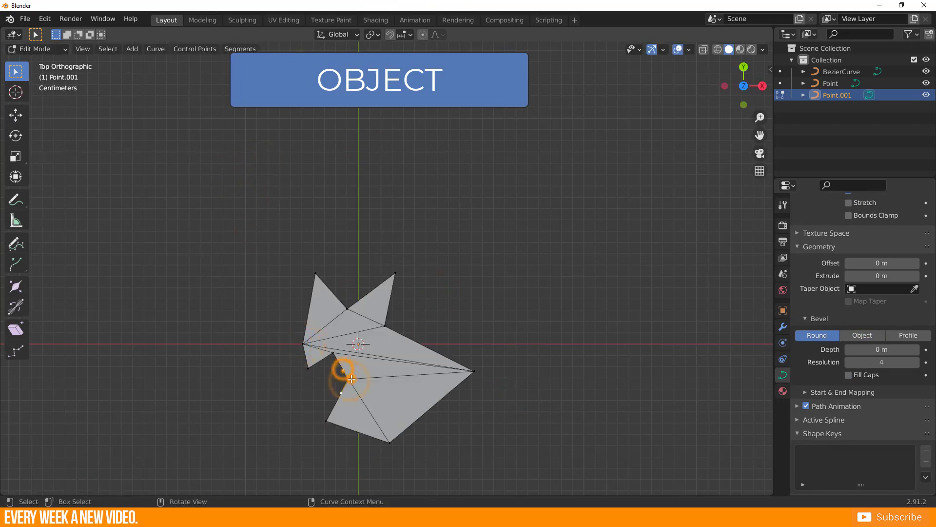
key(g)
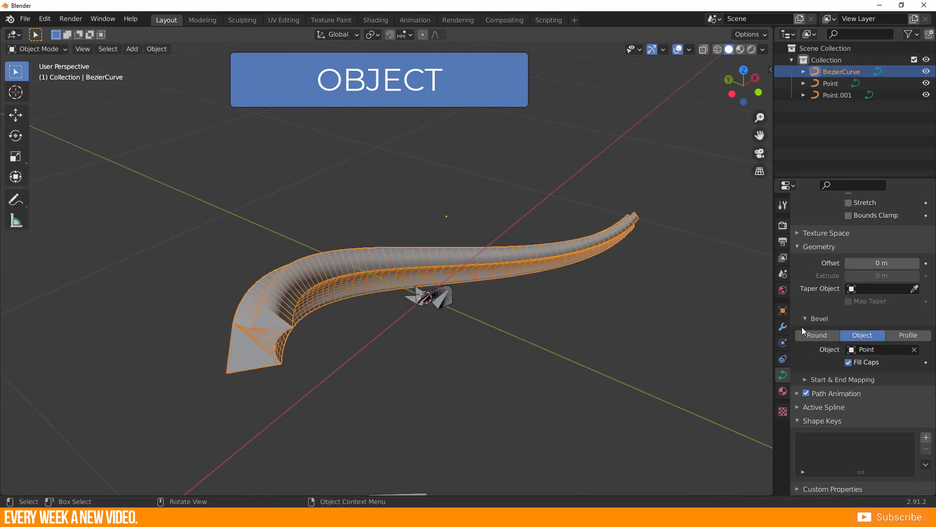
click(915, 350)
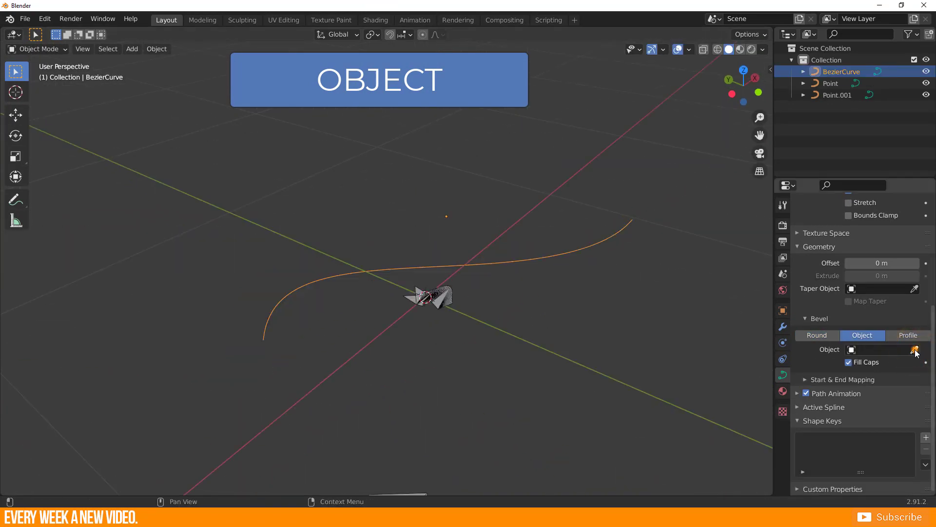
click(471, 297)
middle_drag(471, 297, 498, 326)
click(498, 326)
Step: In Edit Mode, shrink the Point.001 shape and reposition it along the X axis
key(Tab)
key(g)
key(x)
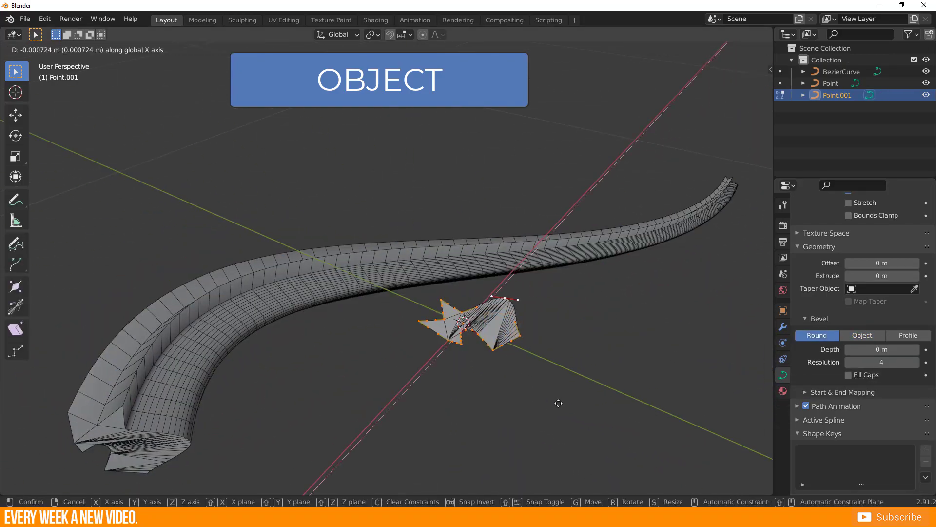
click(541, 380)
key(g)
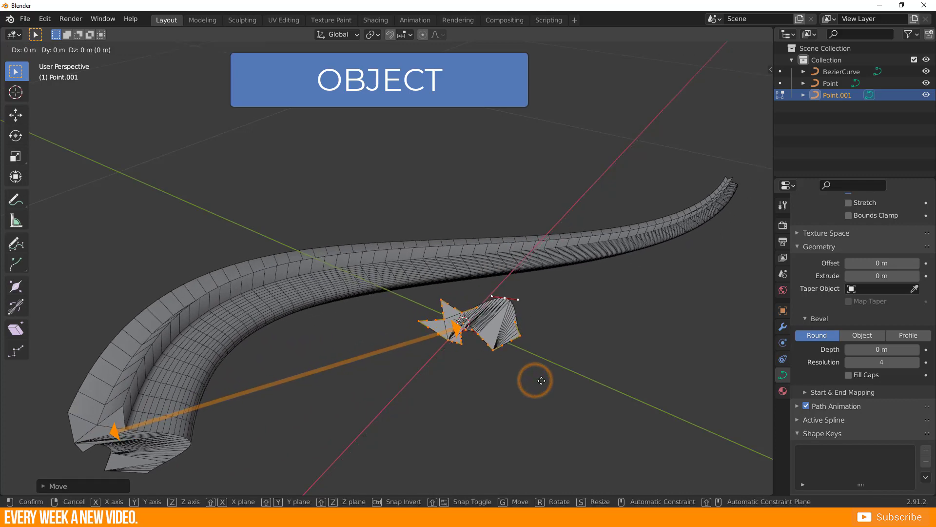
key(s)
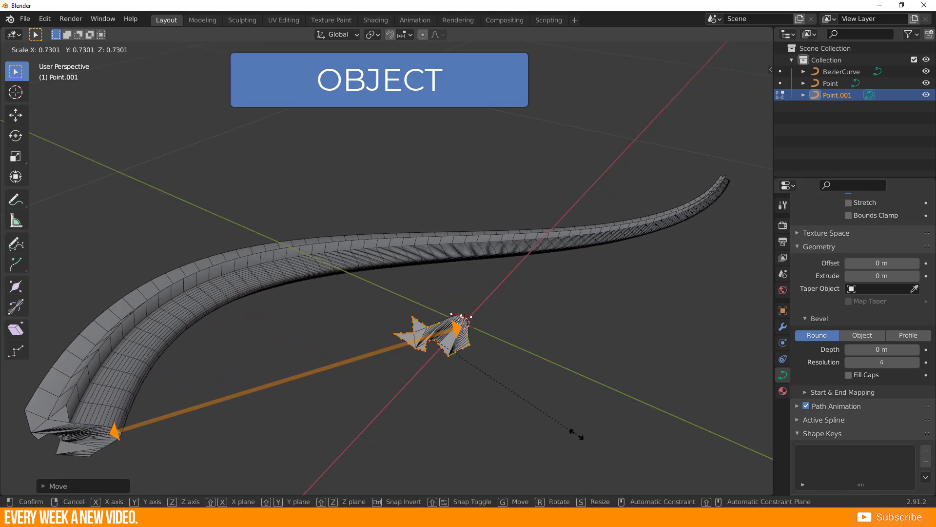
click(618, 429)
key(g)
key(x)
click(581, 383)
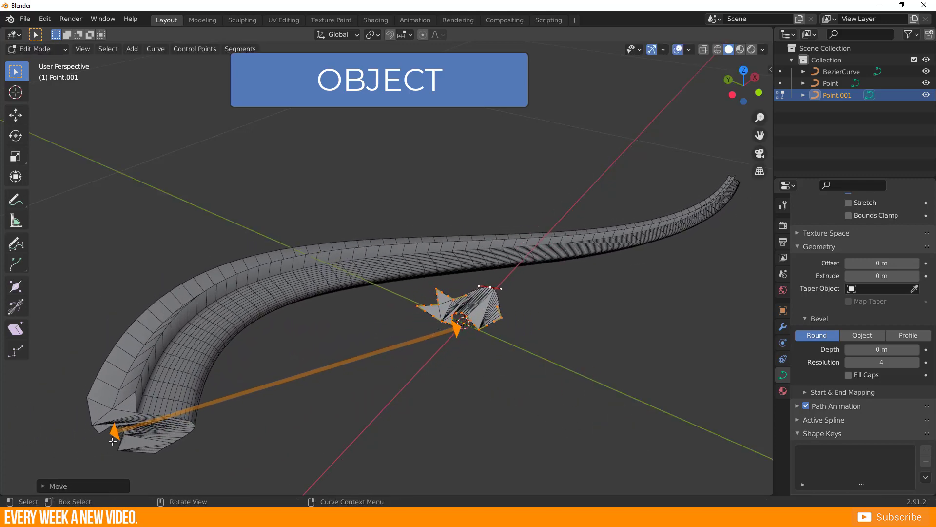
Step: Back in Object Mode, select BezierCurve and turn off Fill Caps
middle_drag(112, 439, 431, 367)
key(Tab)
click(176, 340)
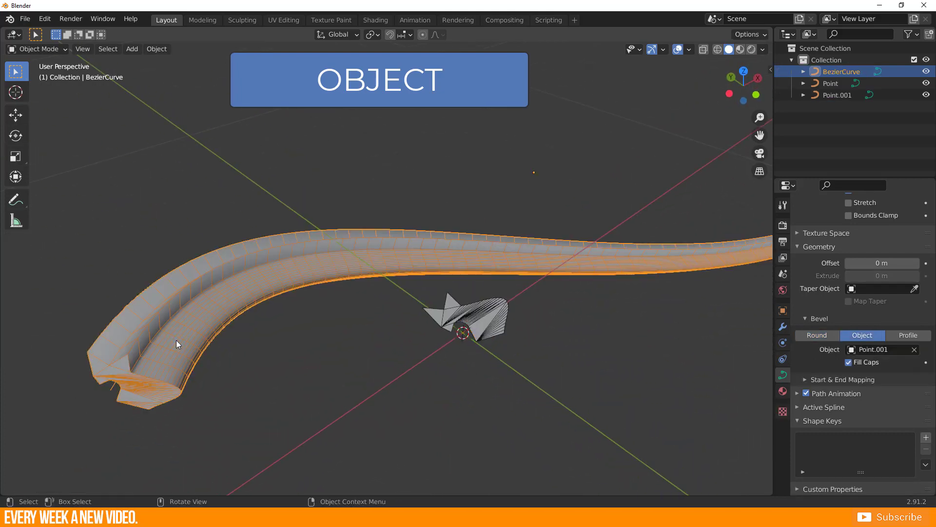
click(849, 362)
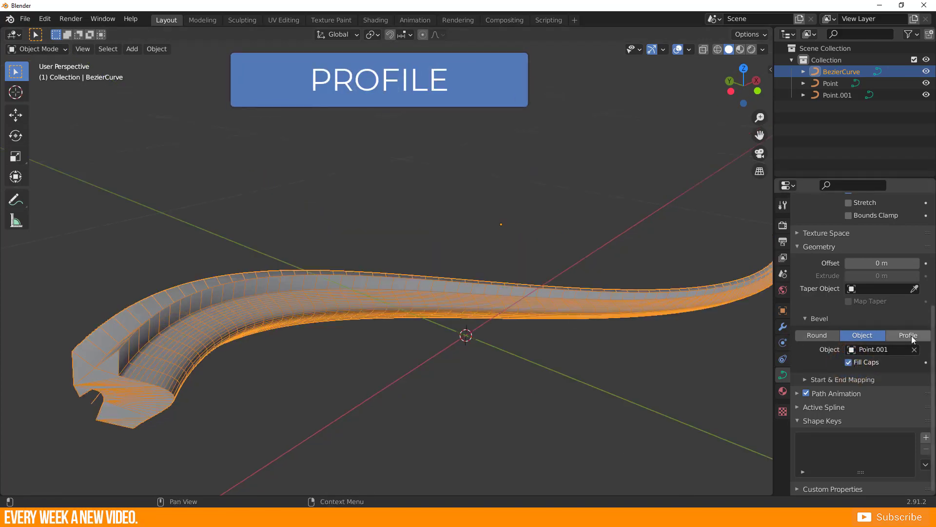
Step: Switch the bevel to Profile and scroll down to the profile graph
click(908, 335)
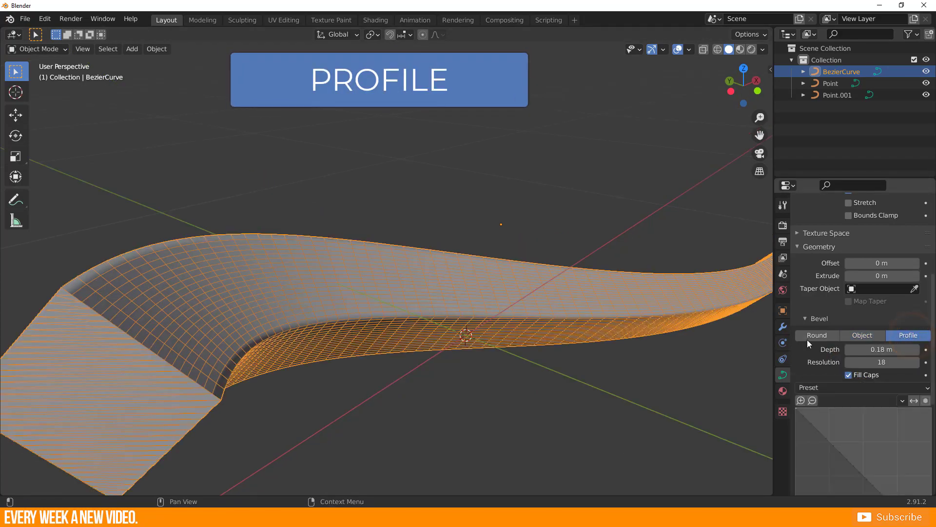
middle_drag(322, 310, 379, 303)
scroll(861, 385, down, 6)
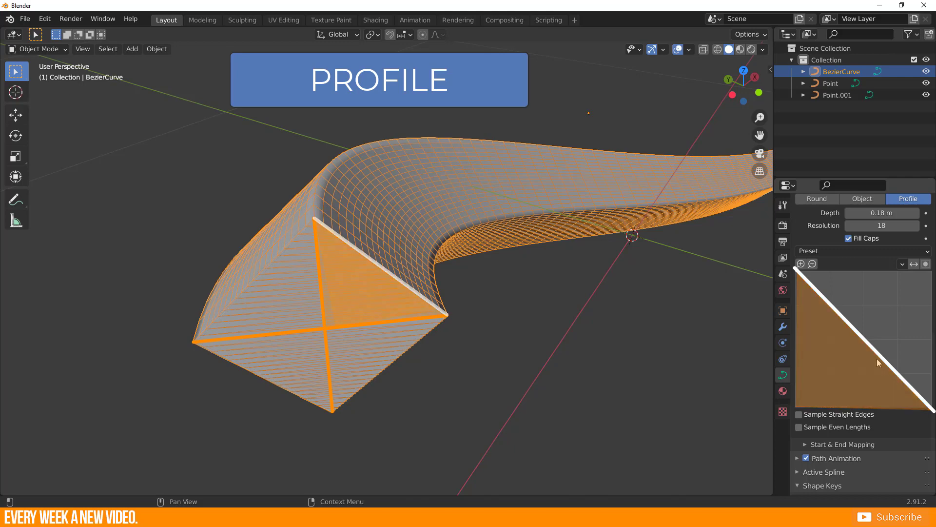
Step: Bend the bevel profile into a wave, make one point a Vector corner, and add a new point
drag(827, 305, 873, 330)
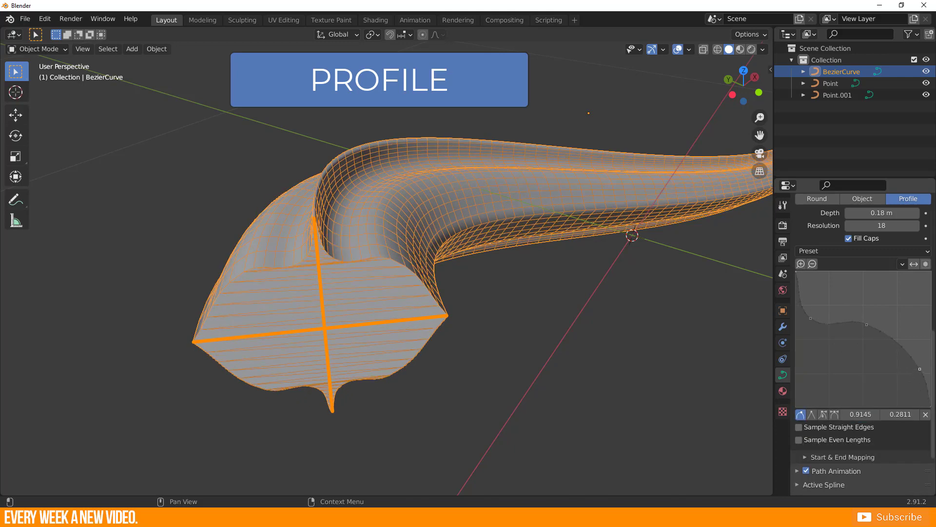
drag(920, 369, 922, 366)
click(811, 414)
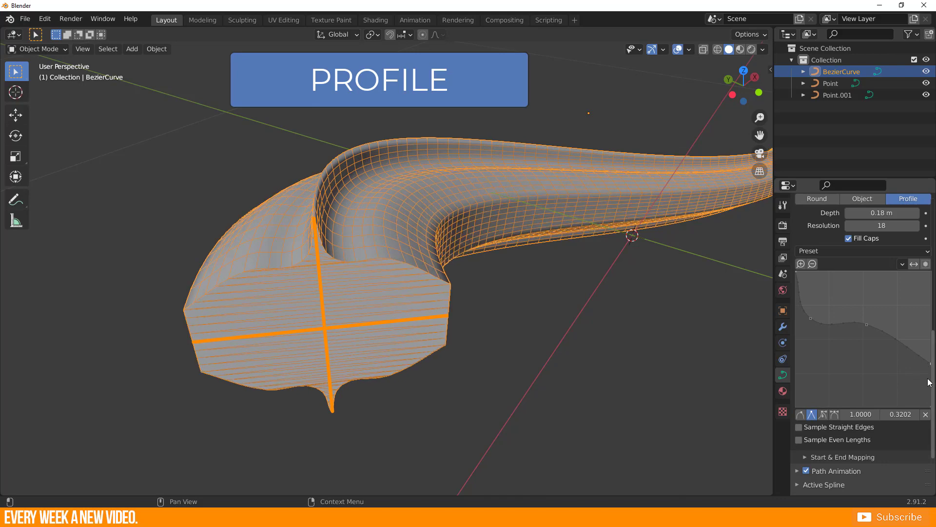
drag(932, 390, 895, 385)
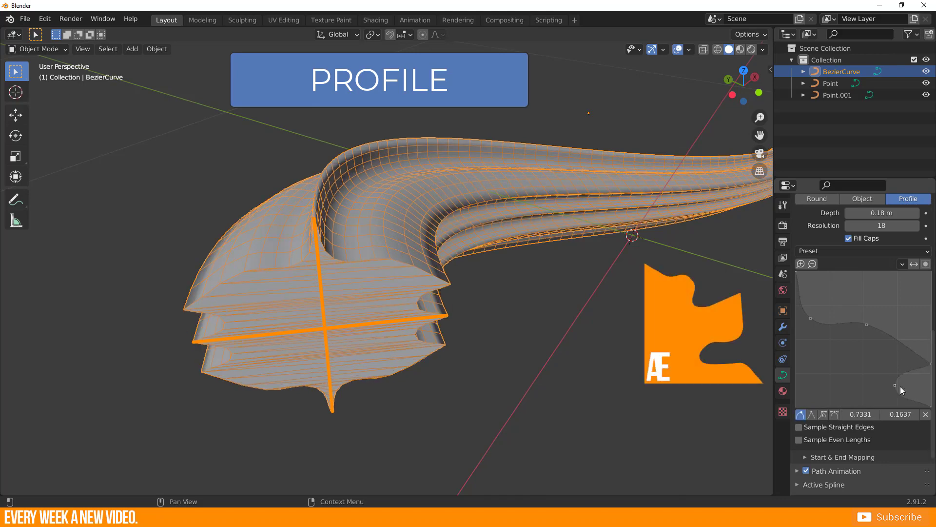
click(900, 387)
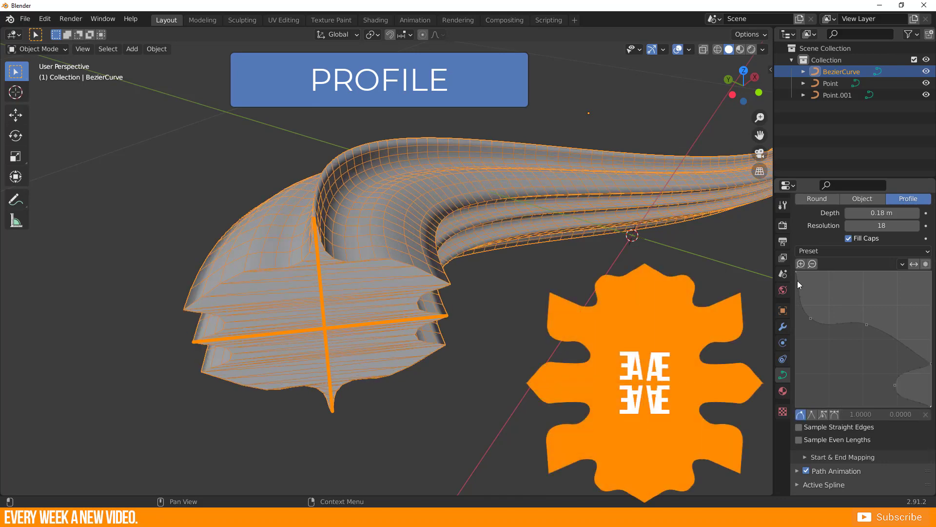
drag(909, 377, 916, 380)
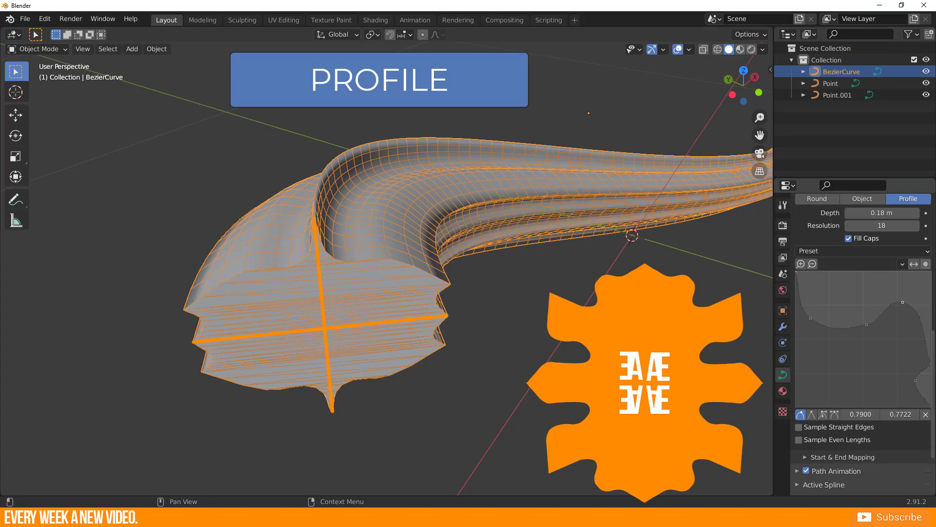
Step: Set the profile bevel depth to 0.16 m and resolution 30, then apply the Default preset
scroll(864, 381, up, 4)
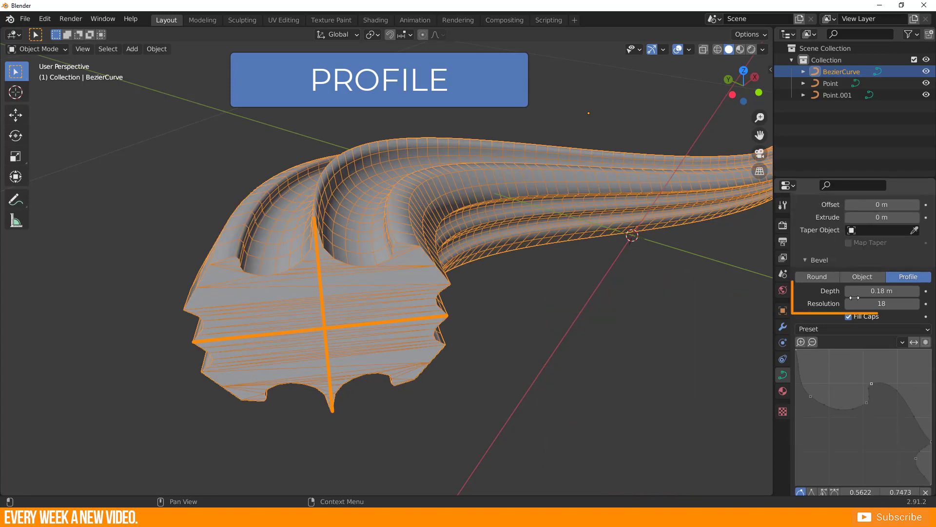
drag(860, 291, 902, 303)
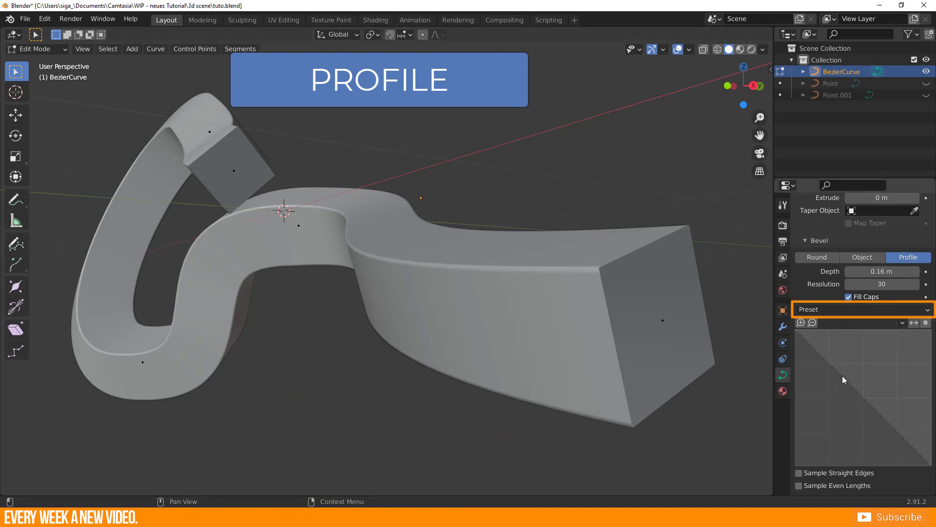
click(874, 309)
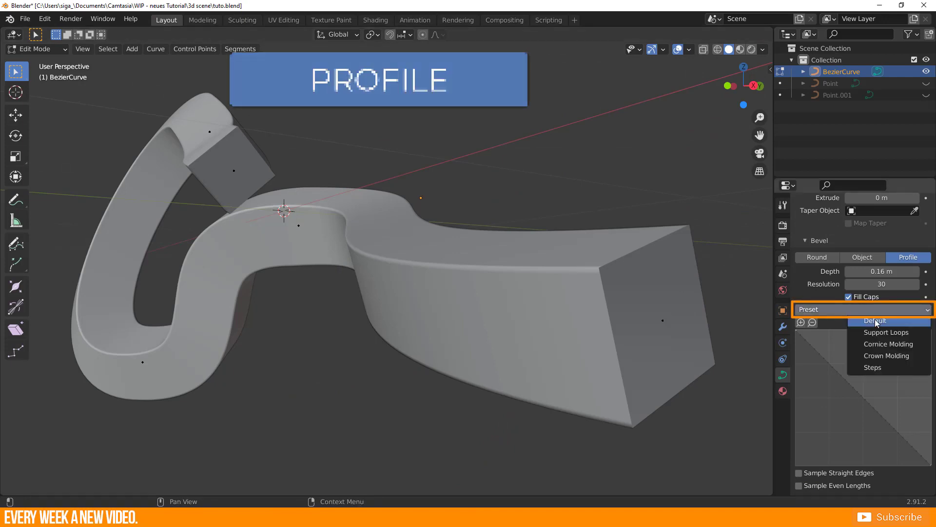
click(875, 321)
Step: Try the two molding profile presets, then settle on the Steps preset
click(863, 309)
click(888, 344)
click(863, 309)
click(877, 356)
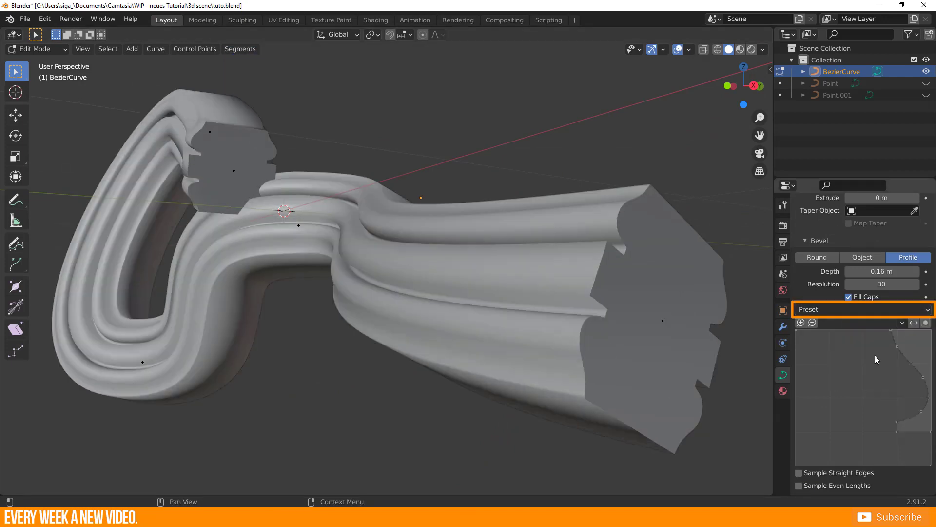
click(863, 309)
click(877, 368)
middle_drag(616, 359, 621, 363)
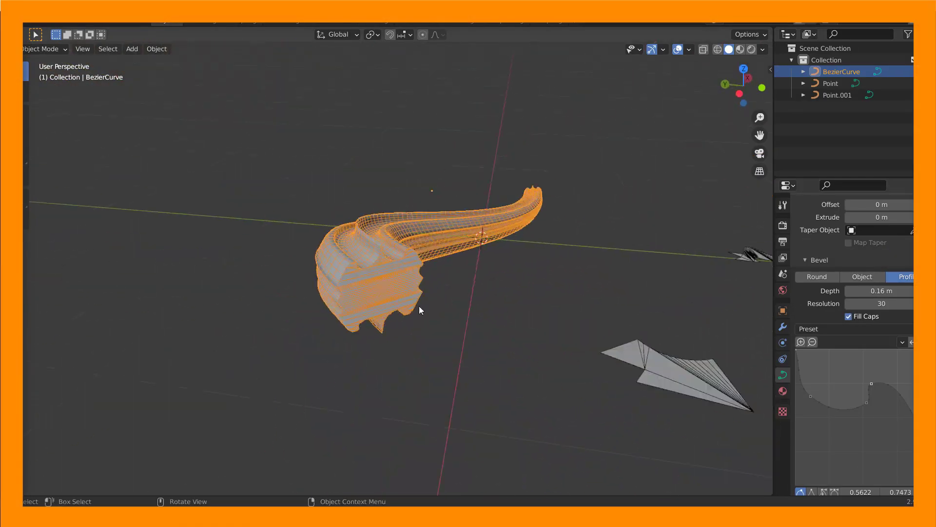
Step: In Edit Mode, scale the selected curve end points and extrude a new segment
key(Tab)
key(s)
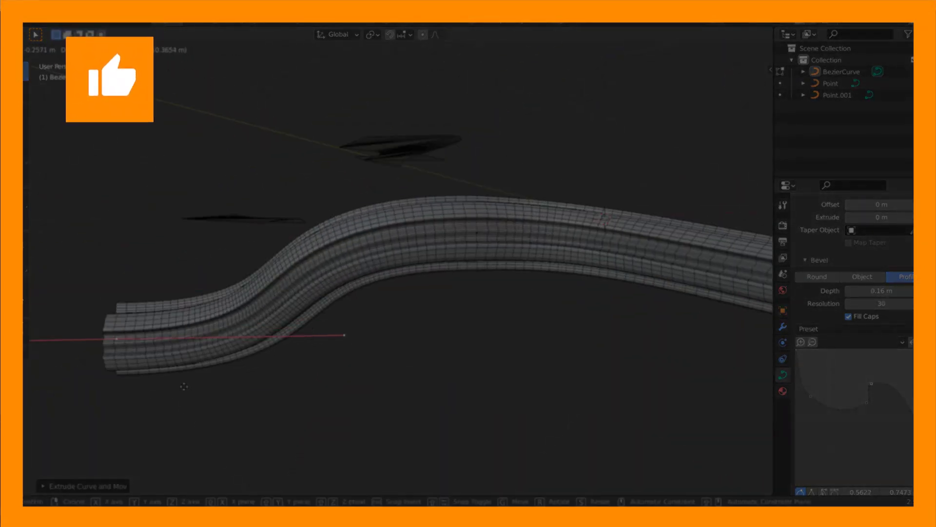
key(e)
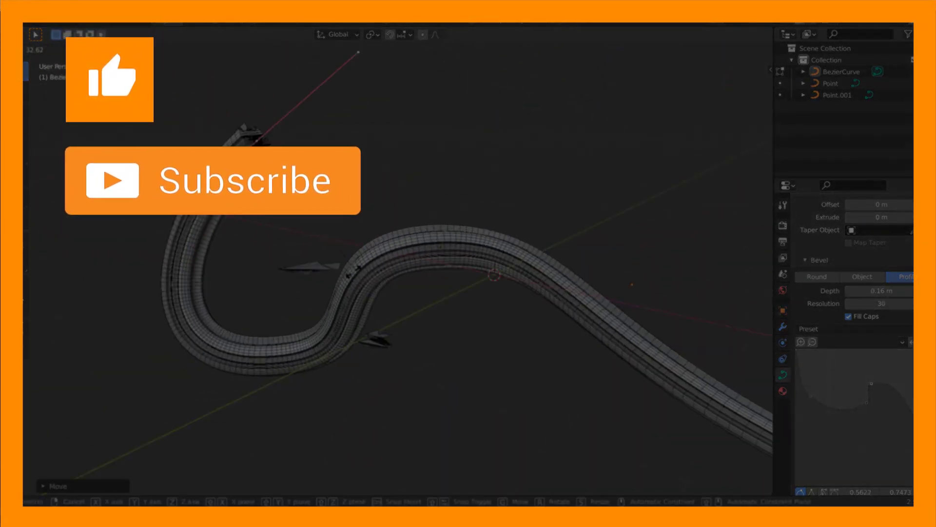